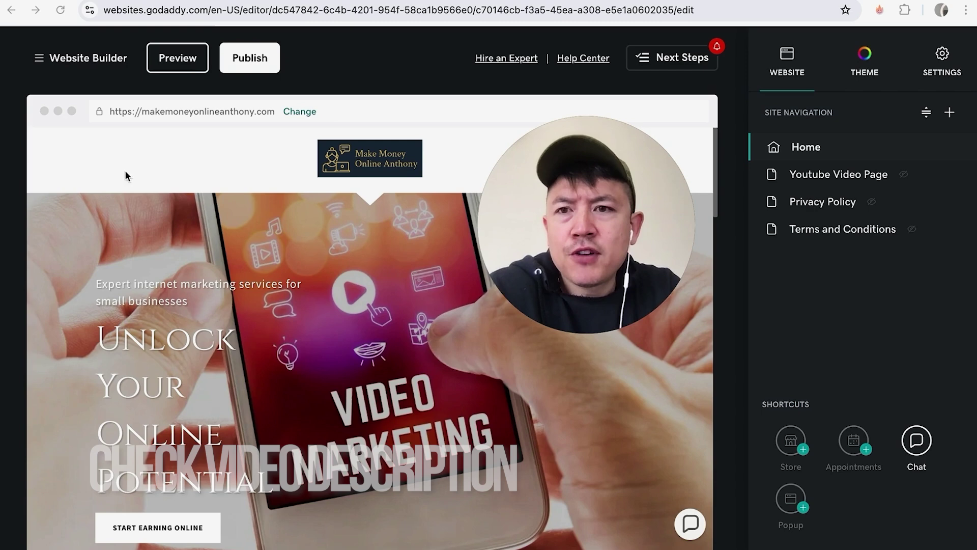
{"action": "scroll", "coordinate": [267, 325], "scroll_direction": "down", "scroll_amount": 2}
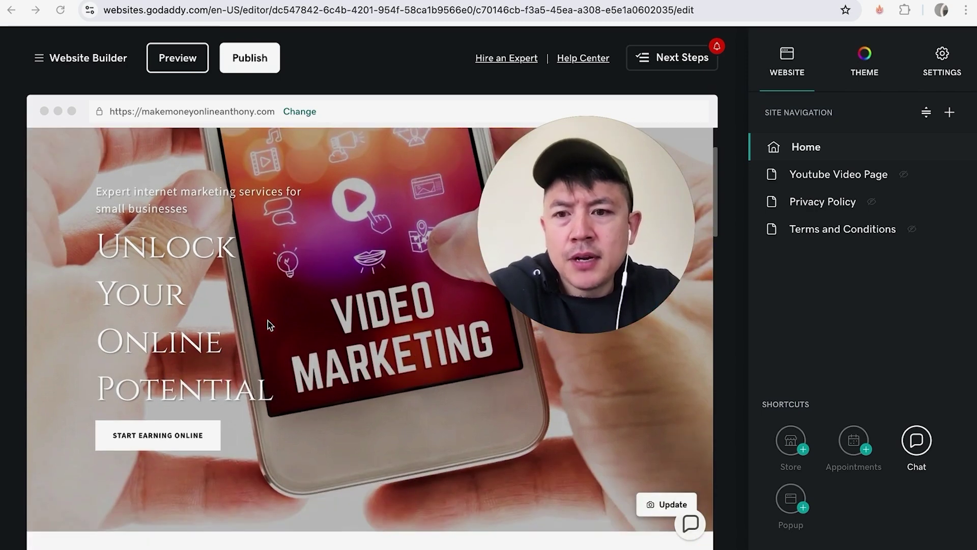
{"action": "scroll", "coordinate": [267, 325], "scroll_direction": "up", "scroll_amount": 2}
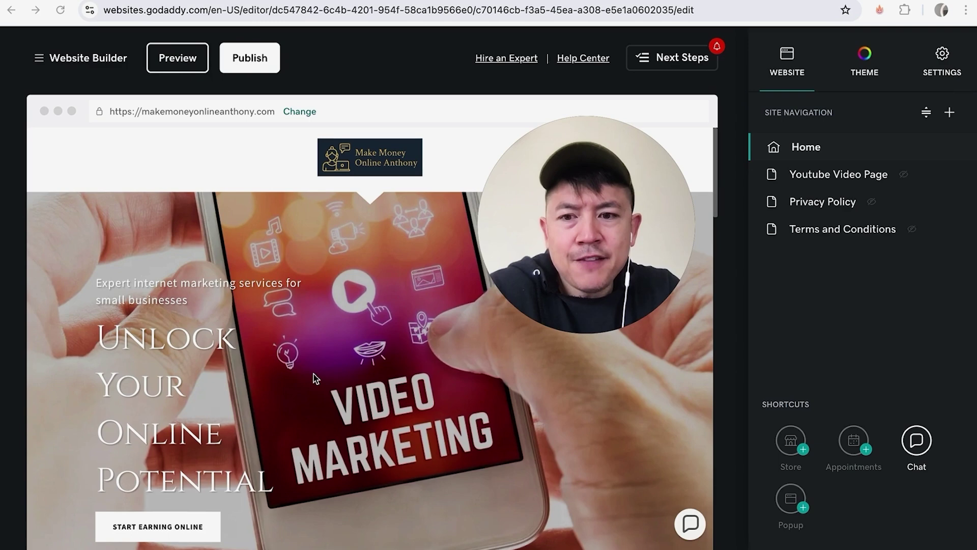
{"action": "scroll", "coordinate": [312, 374], "scroll_direction": "down", "scroll_amount": 1}
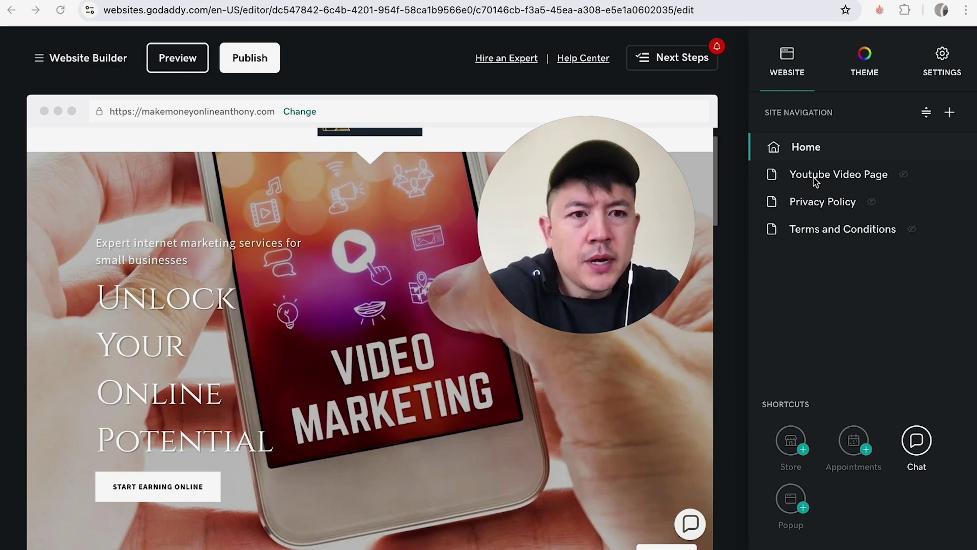
{"action": "scroll", "coordinate": [388, 435], "scroll_direction": "down", "scroll_amount": 1}
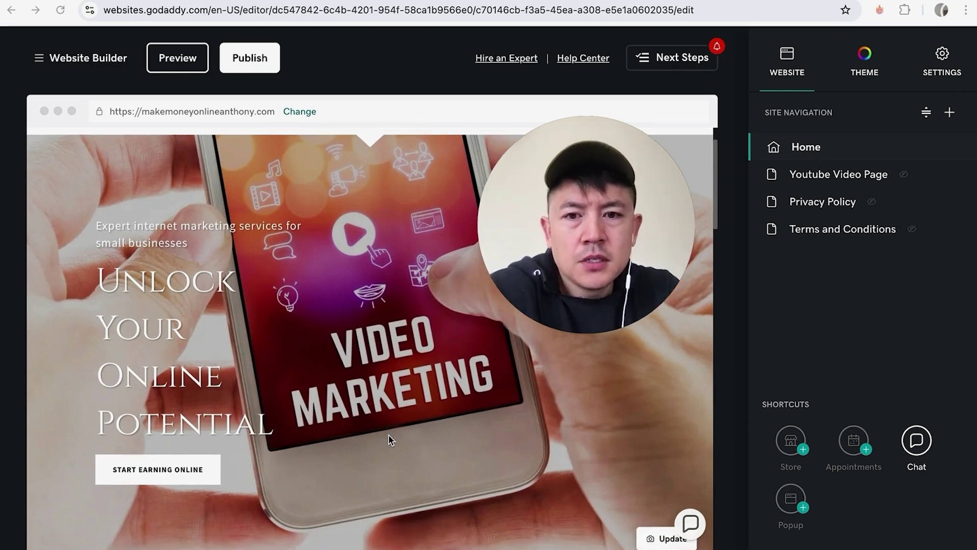
{"action": "scroll", "coordinate": [388, 435], "scroll_direction": "down", "scroll_amount": 1}
{"action": "scroll", "coordinate": [389, 434], "scroll_direction": "down", "scroll_amount": 1}
{"action": "scroll", "coordinate": [388, 434], "scroll_direction": "down", "scroll_amount": 2}
{"action": "scroll", "coordinate": [389, 440], "scroll_direction": "down", "scroll_amount": 1}
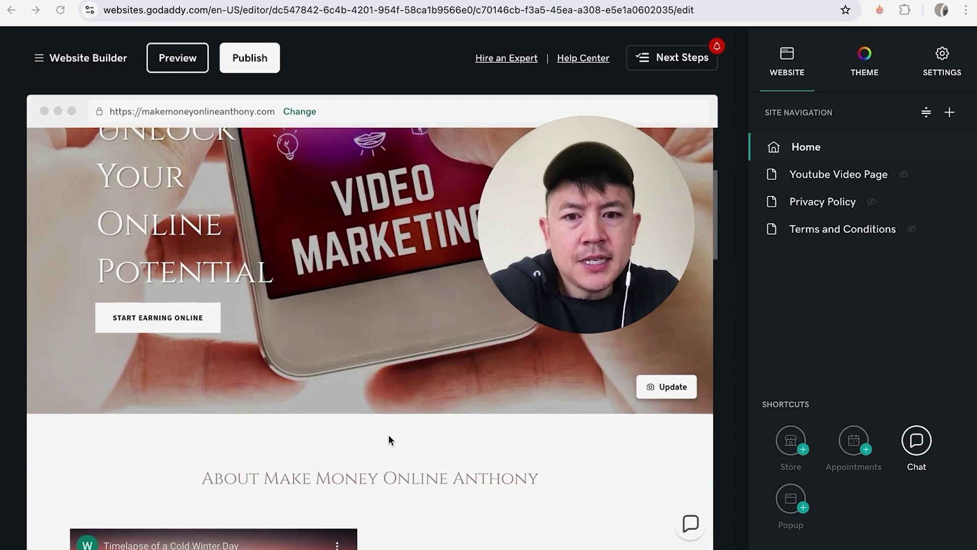
{"action": "scroll", "coordinate": [389, 435], "scroll_direction": "down", "scroll_amount": 1}
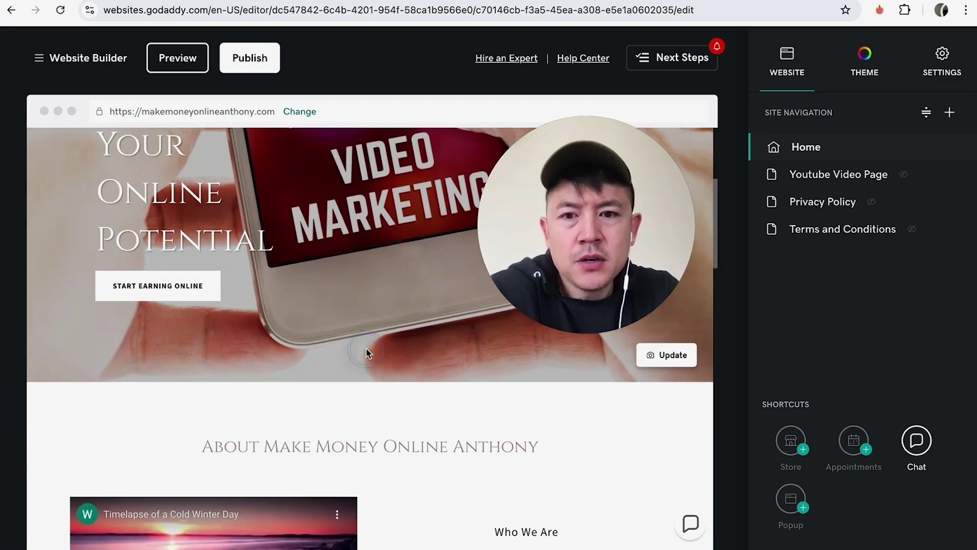
Step: After briefly peeking at the section catalogue, go to the Youtube Video Page and bring up Add Section
{"action": "left_click", "coordinate": [366, 381]}
{"action": "left_click", "coordinate": [410, 223]}
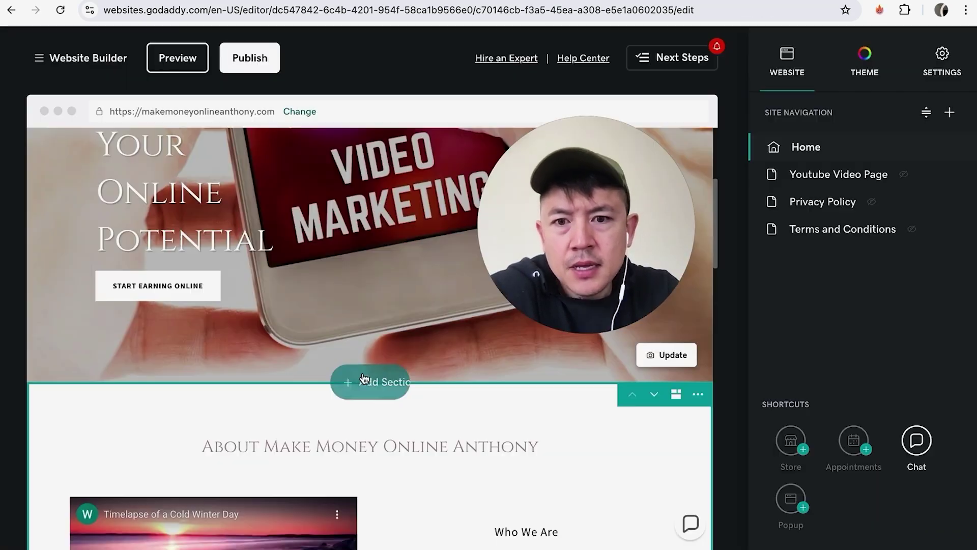
{"action": "scroll", "coordinate": [396, 391], "scroll_direction": "up", "scroll_amount": 1}
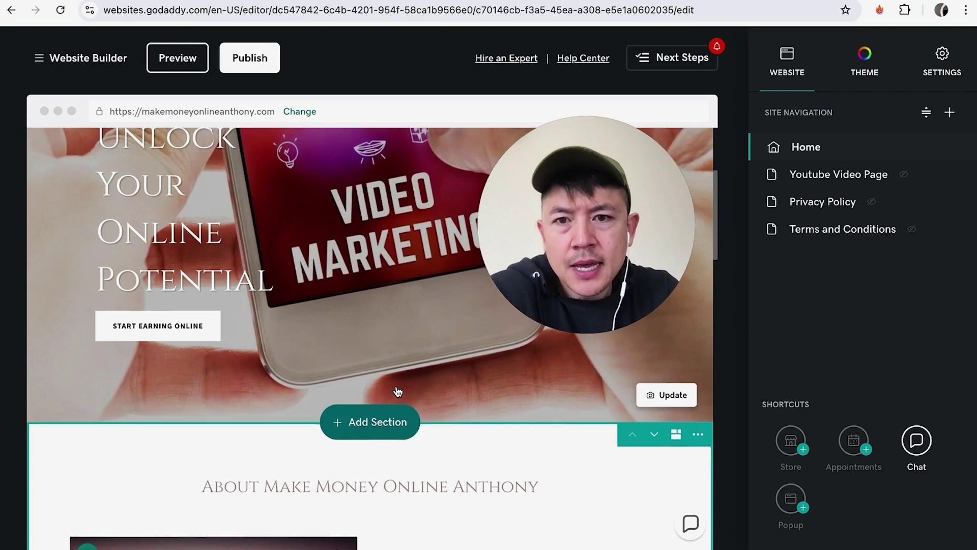
{"action": "scroll", "coordinate": [396, 390], "scroll_direction": "up", "scroll_amount": 2}
{"action": "scroll", "coordinate": [396, 391], "scroll_direction": "up", "scroll_amount": 1}
{"action": "scroll", "coordinate": [396, 391], "scroll_direction": "down", "scroll_amount": 2}
{"action": "scroll", "coordinate": [396, 391], "scroll_direction": "down", "scroll_amount": 3}
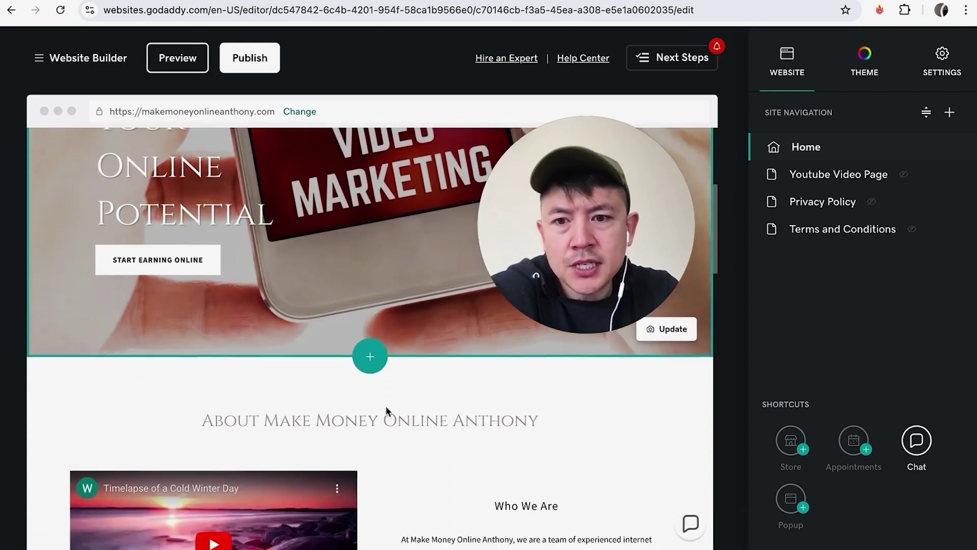
{"action": "scroll", "coordinate": [410, 331], "scroll_direction": "up", "scroll_amount": 3}
{"action": "scroll", "coordinate": [410, 334], "scroll_direction": "up", "scroll_amount": 1}
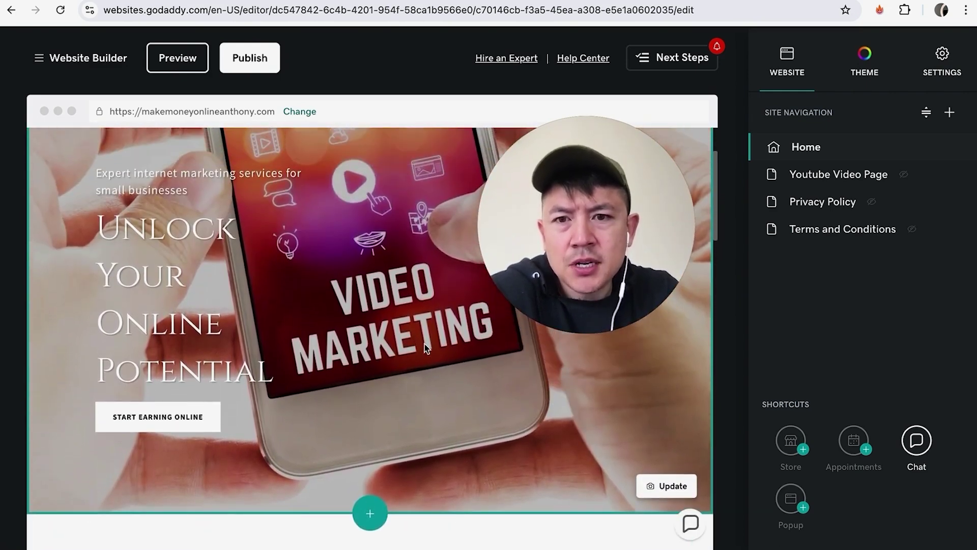
{"action": "left_click", "coordinate": [822, 176]}
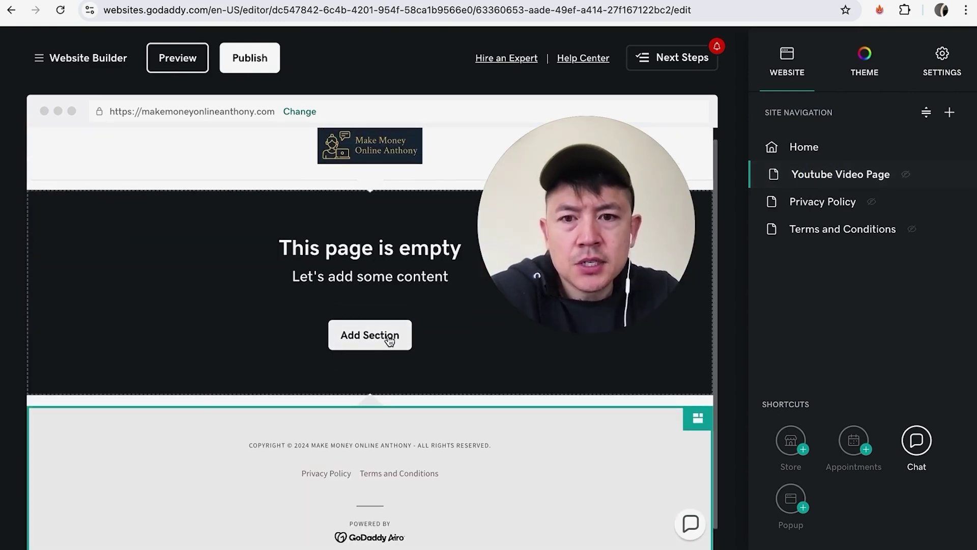
{"action": "left_click", "coordinate": [377, 336]}
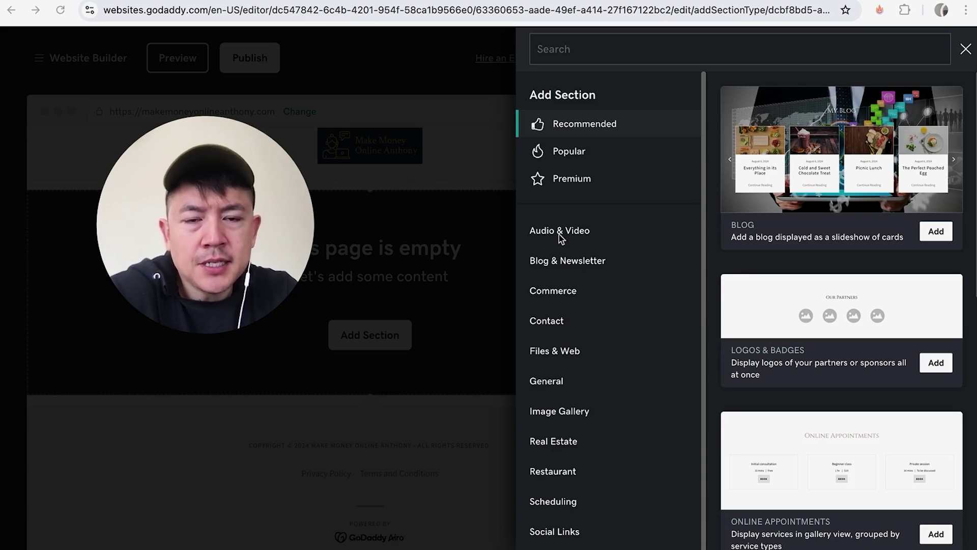
Step: From Audio & Video > Video, add the 'Single video with featured content' layout to the page
{"action": "left_click", "coordinate": [574, 236]}
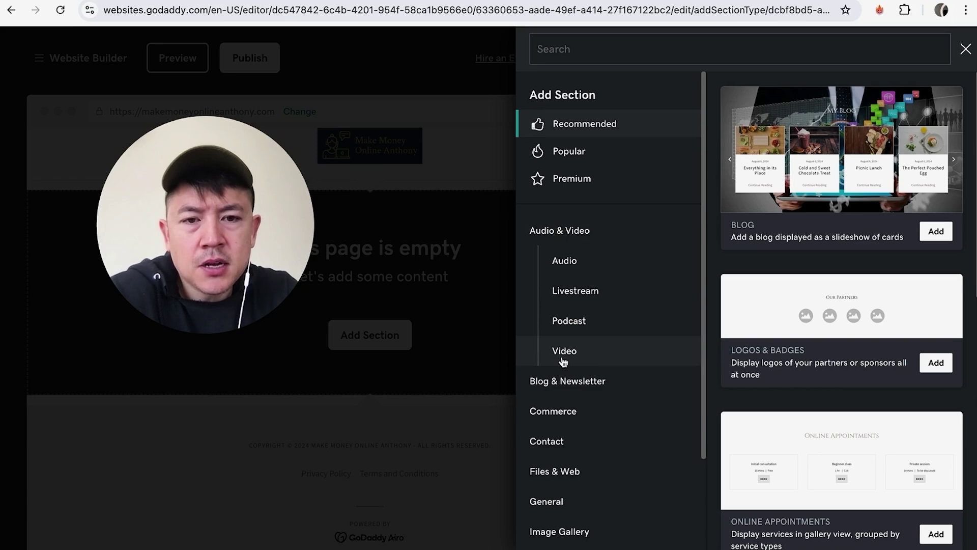
{"action": "left_click", "coordinate": [581, 356]}
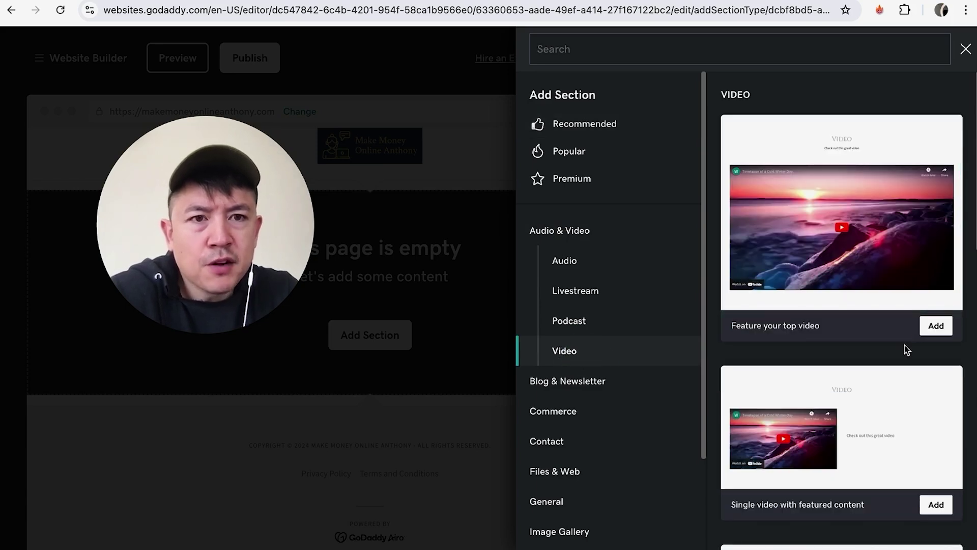
{"action": "scroll", "coordinate": [904, 349], "scroll_direction": "down", "scroll_amount": 1}
{"action": "scroll", "coordinate": [904, 350], "scroll_direction": "down", "scroll_amount": 1}
{"action": "scroll", "coordinate": [903, 350], "scroll_direction": "down", "scroll_amount": 3}
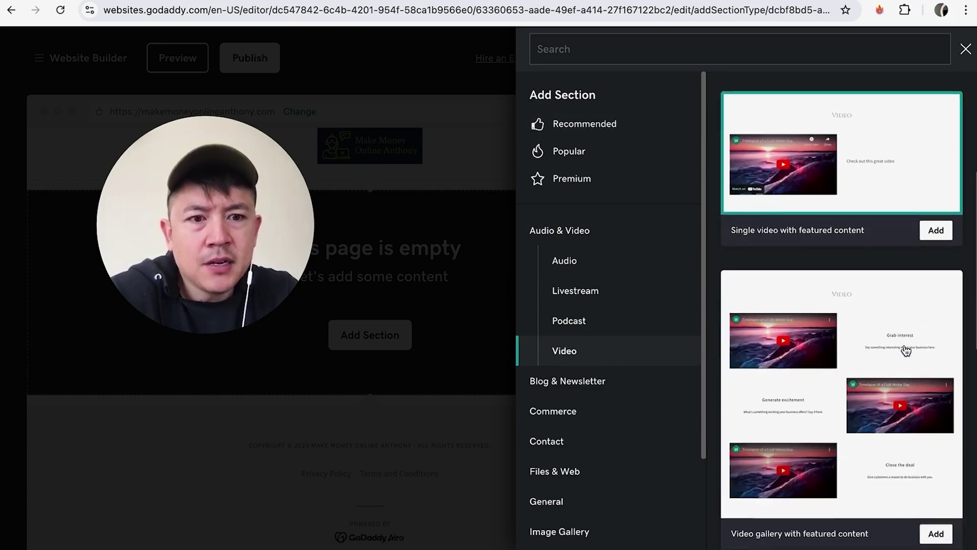
{"action": "scroll", "coordinate": [903, 350], "scroll_direction": "down", "scroll_amount": 1}
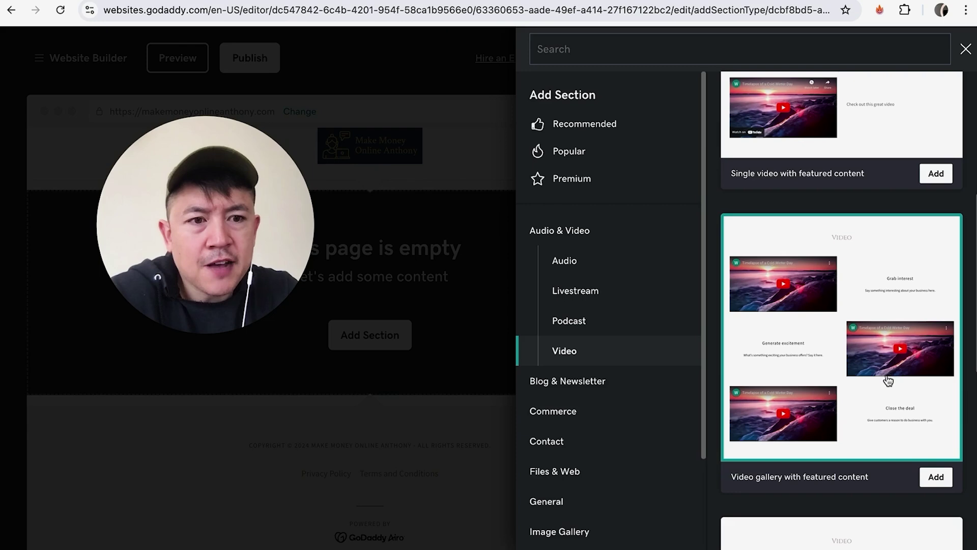
{"action": "scroll", "coordinate": [870, 340], "scroll_direction": "down", "scroll_amount": 3}
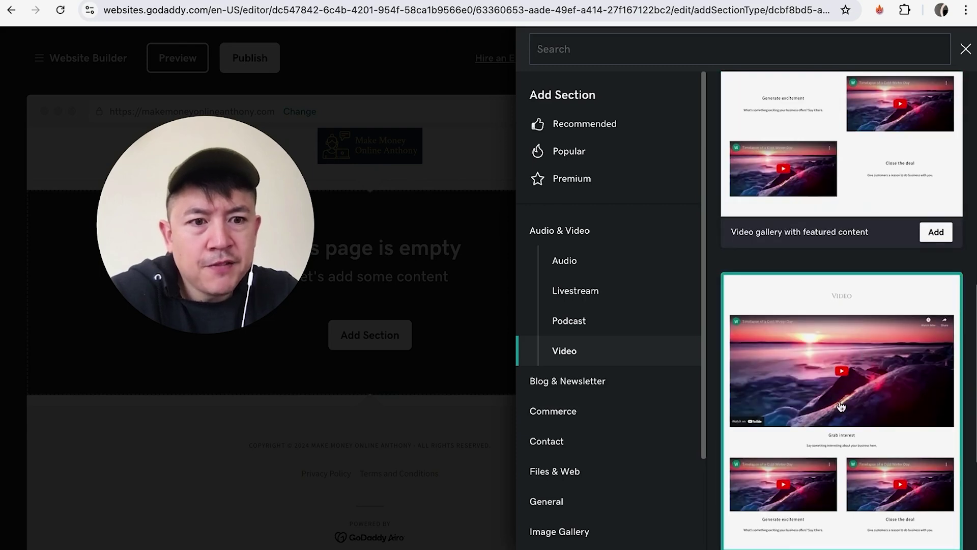
{"action": "scroll", "coordinate": [840, 405], "scroll_direction": "down", "scroll_amount": 1}
{"action": "scroll", "coordinate": [846, 434], "scroll_direction": "down", "scroll_amount": 2}
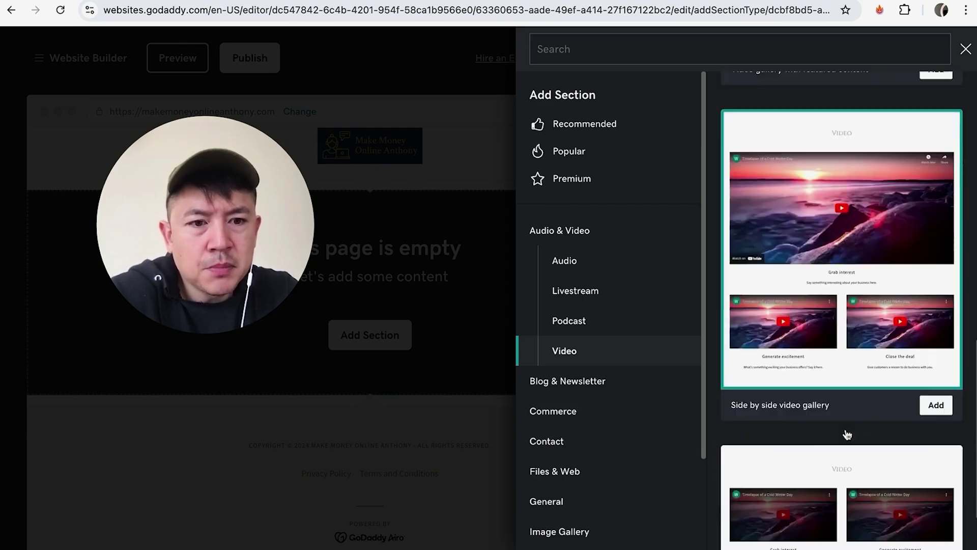
{"action": "scroll", "coordinate": [846, 434], "scroll_direction": "up", "scroll_amount": 5}
{"action": "scroll", "coordinate": [846, 433], "scroll_direction": "up", "scroll_amount": 1}
{"action": "scroll", "coordinate": [846, 434], "scroll_direction": "up", "scroll_amount": 2}
{"action": "scroll", "coordinate": [846, 434], "scroll_direction": "down", "scroll_amount": 1}
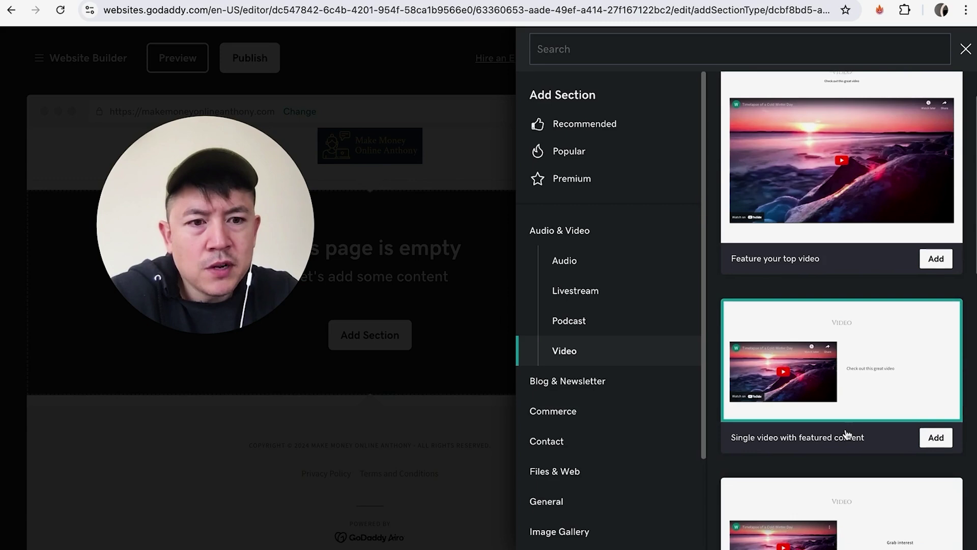
{"action": "left_click", "coordinate": [936, 432]}
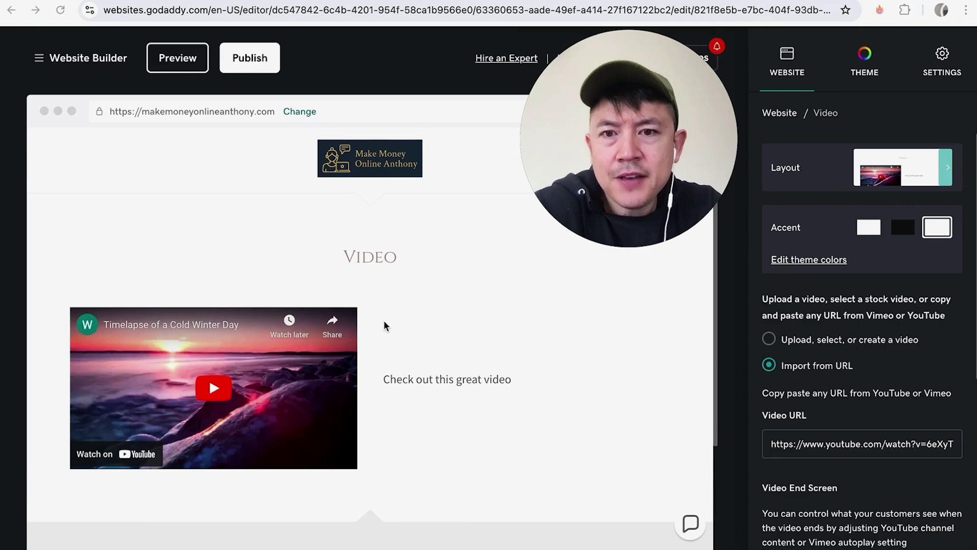
{"action": "scroll", "coordinate": [384, 326], "scroll_direction": "down", "scroll_amount": 2}
{"action": "scroll", "coordinate": [384, 326], "scroll_direction": "up", "scroll_amount": 2}
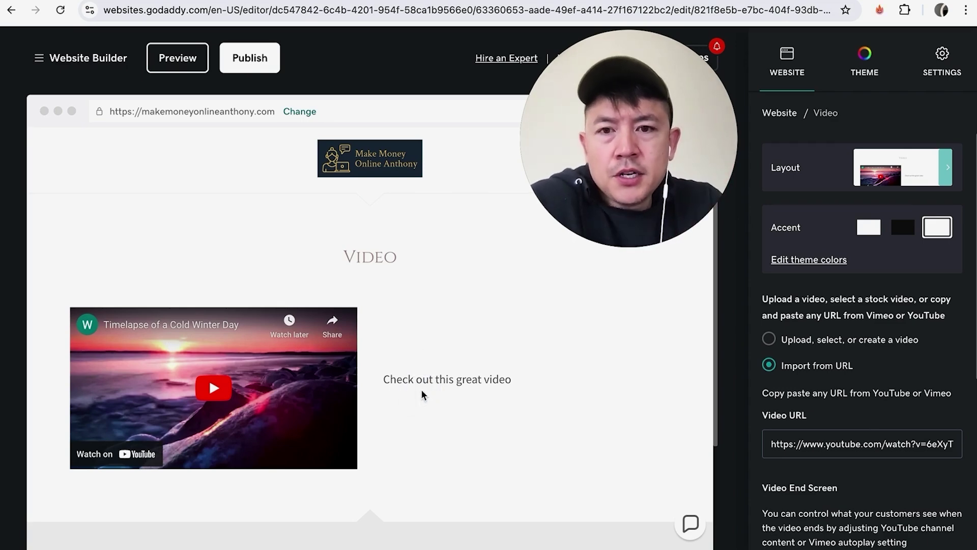
Step: Select the new Video section on the canvas so its settings are ready for editing
{"action": "left_click", "coordinate": [421, 340]}
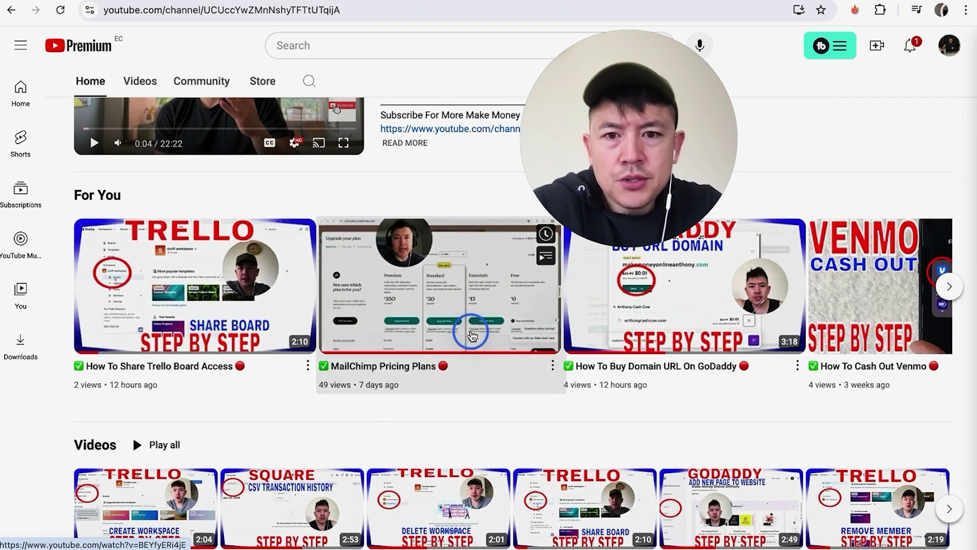
Step: Copy the share link of the MailChimp Pricing Plans video from YouTube
{"action": "left_click", "coordinate": [462, 333]}
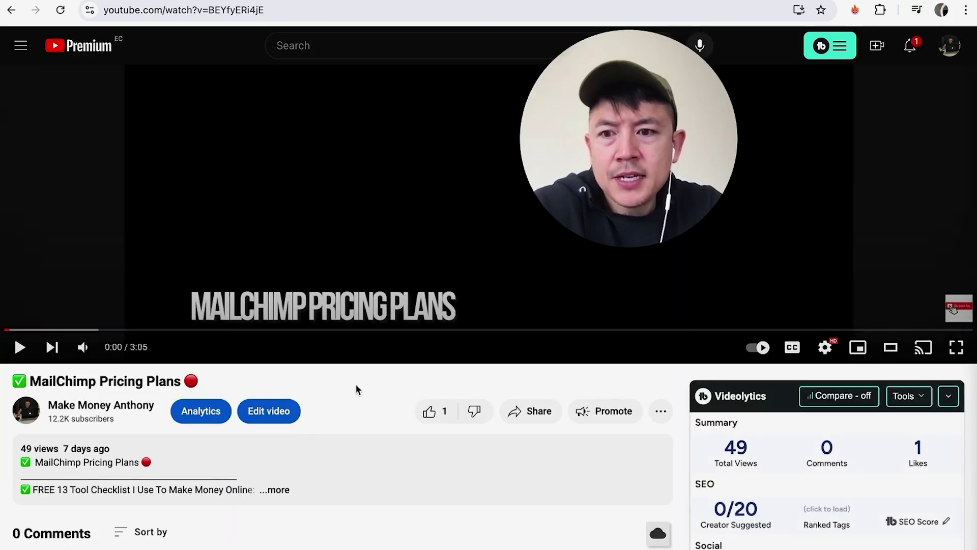
{"action": "left_click", "coordinate": [224, 9]}
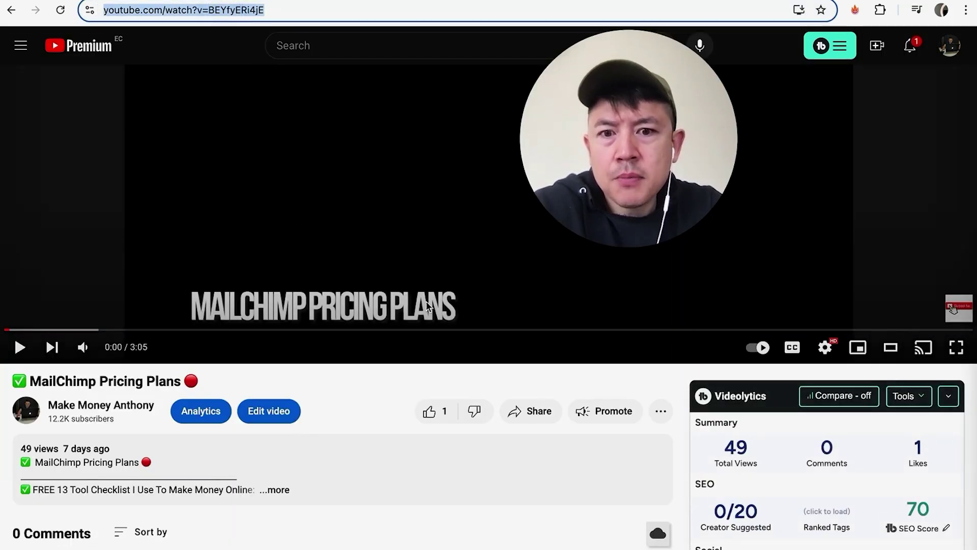
{"action": "left_click", "coordinate": [525, 412]}
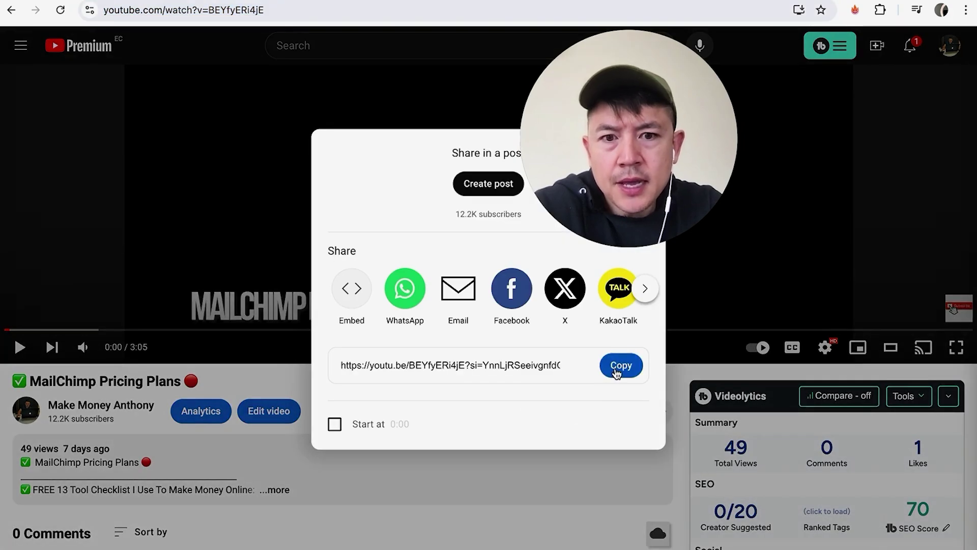
{"action": "left_click", "coordinate": [618, 370]}
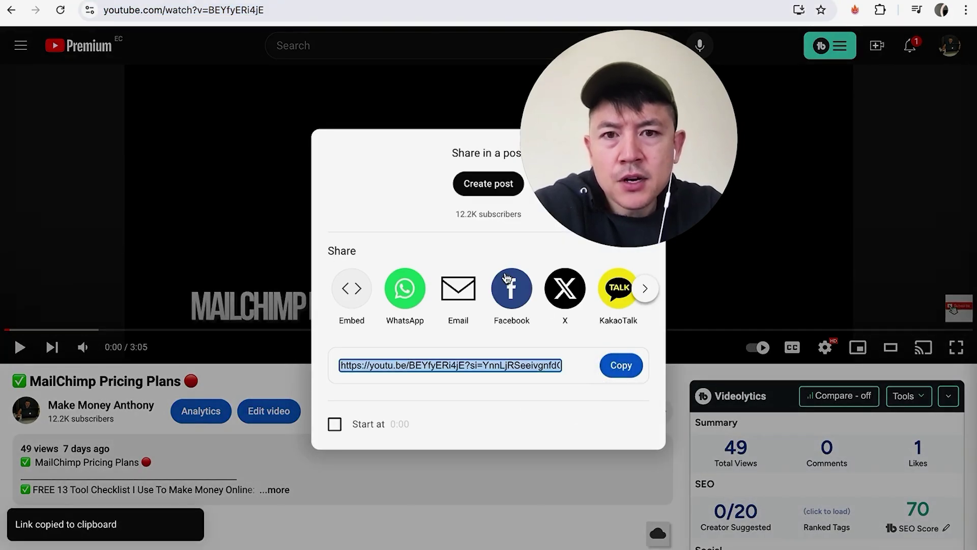
Step: Back in the editor, paste the YouTube link into Video URL, then switch to 'Upload, select, or create a video'
{"action": "key", "text": "ctrl+Tab"}
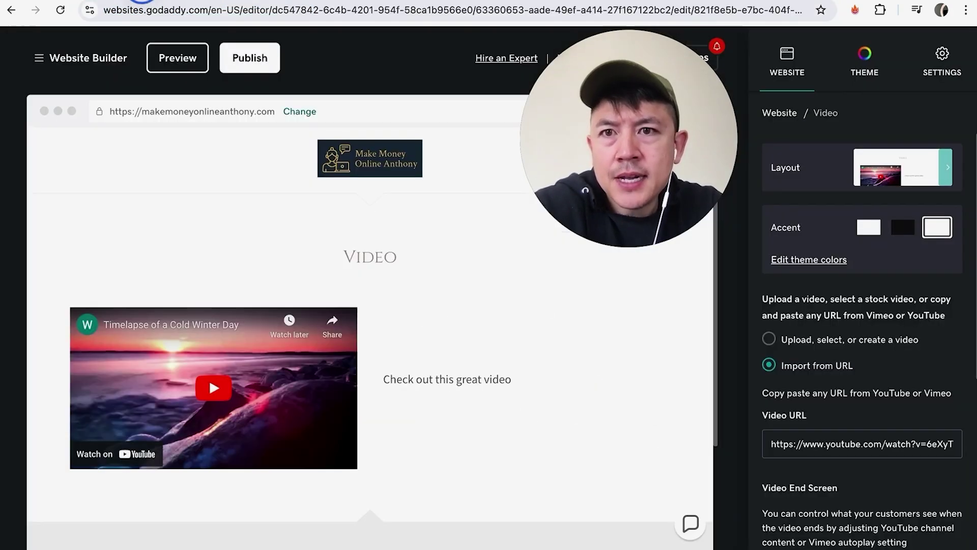
{"action": "left_click", "coordinate": [839, 443]}
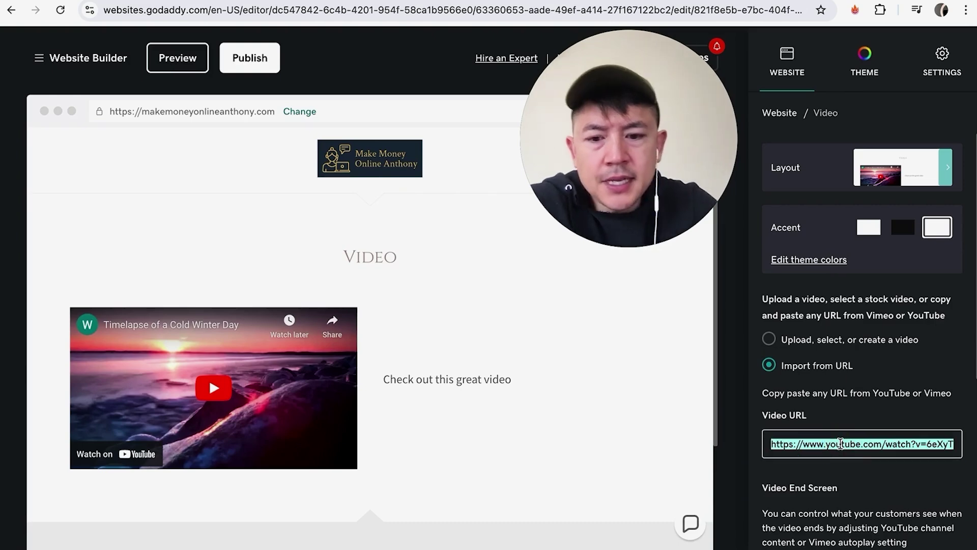
{"action": "key", "text": "ctrl+v"}
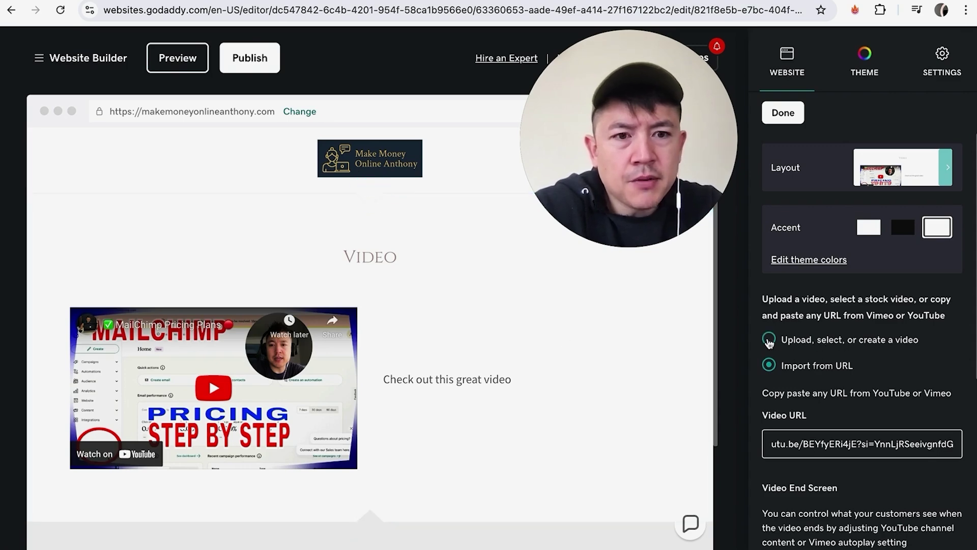
{"action": "left_click", "coordinate": [769, 339]}
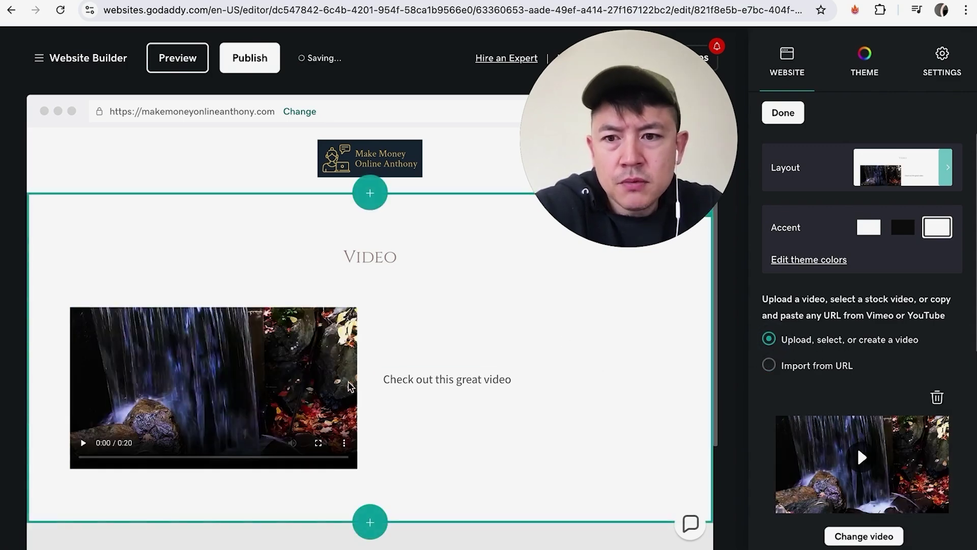
{"action": "scroll", "coordinate": [773, 418], "scroll_direction": "down", "scroll_amount": 1}
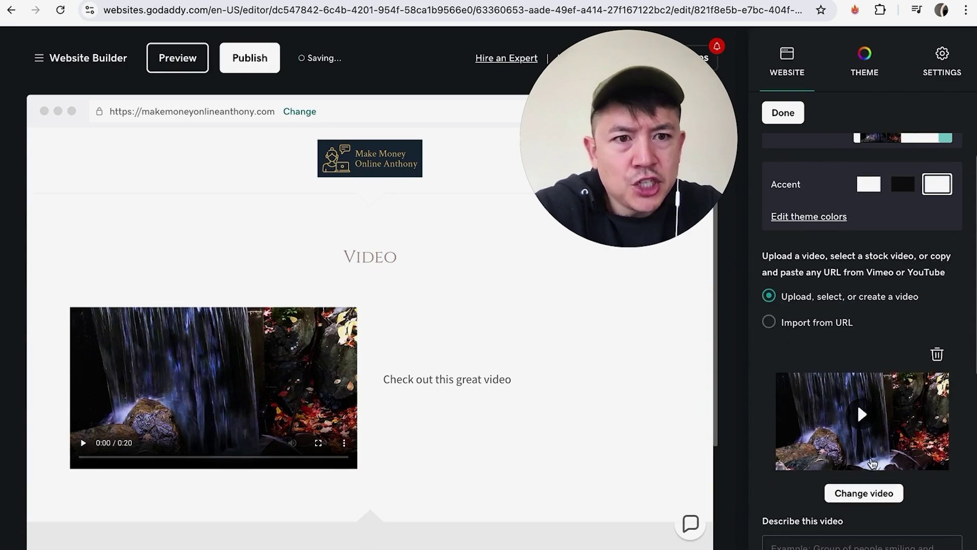
Step: Upload the apartment shades .MOV file, choose it under My Videos and insert it into the section
{"action": "left_click", "coordinate": [867, 491]}
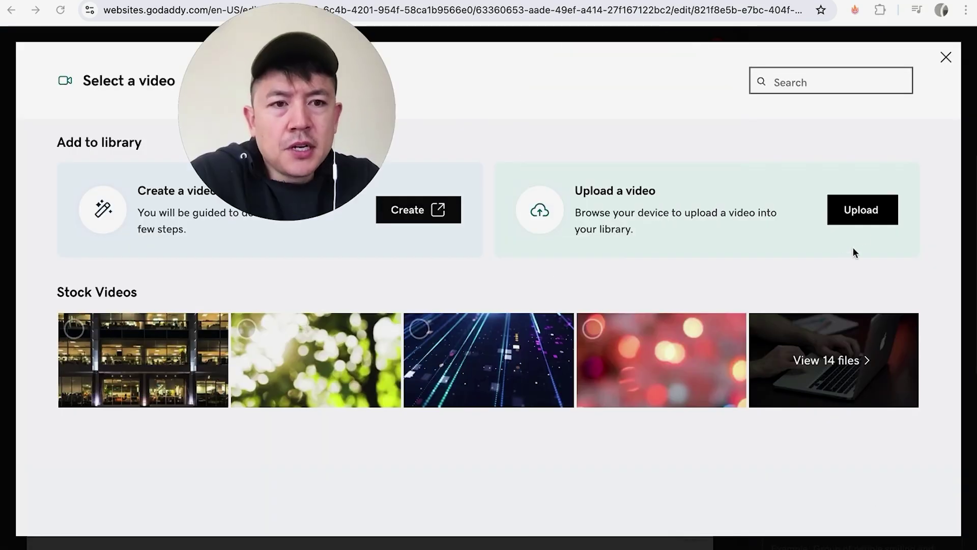
{"action": "left_click", "coordinate": [859, 214]}
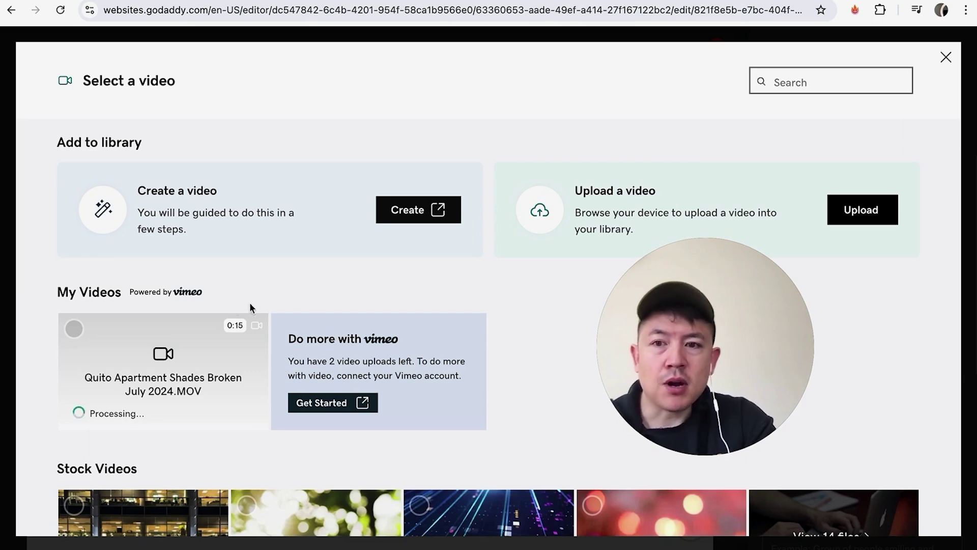
{"action": "mouse_move", "coordinate": [163, 371]}
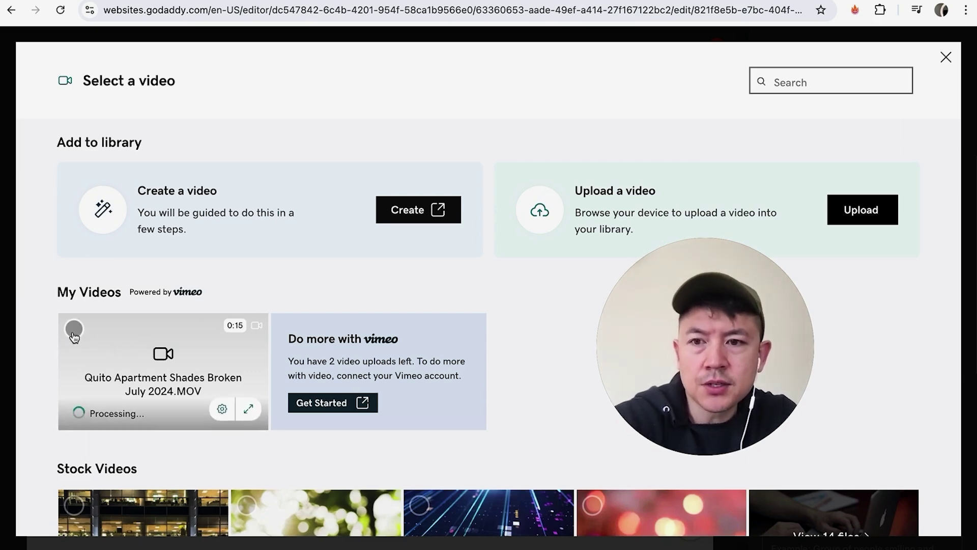
{"action": "left_click", "coordinate": [74, 329]}
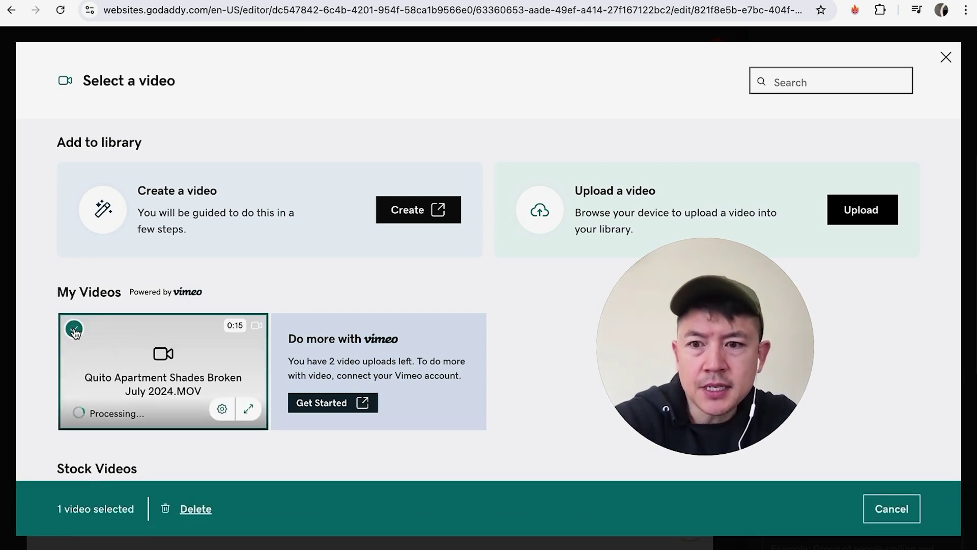
{"action": "scroll", "coordinate": [135, 211], "scroll_direction": "down", "scroll_amount": 2}
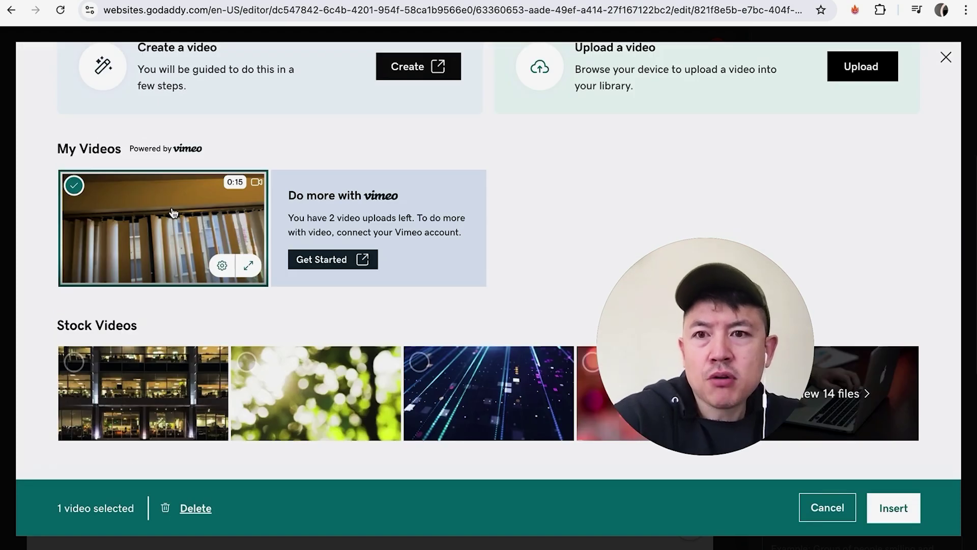
{"action": "left_click", "coordinate": [895, 509]}
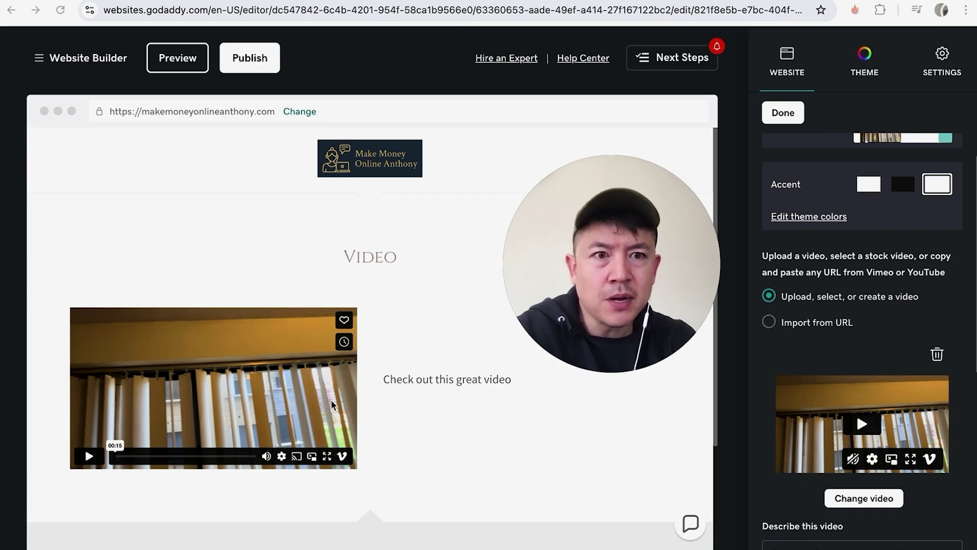
Step: Try the black accent on the Video section, then return to the first light accent swatch
{"action": "left_click", "coordinate": [870, 189]}
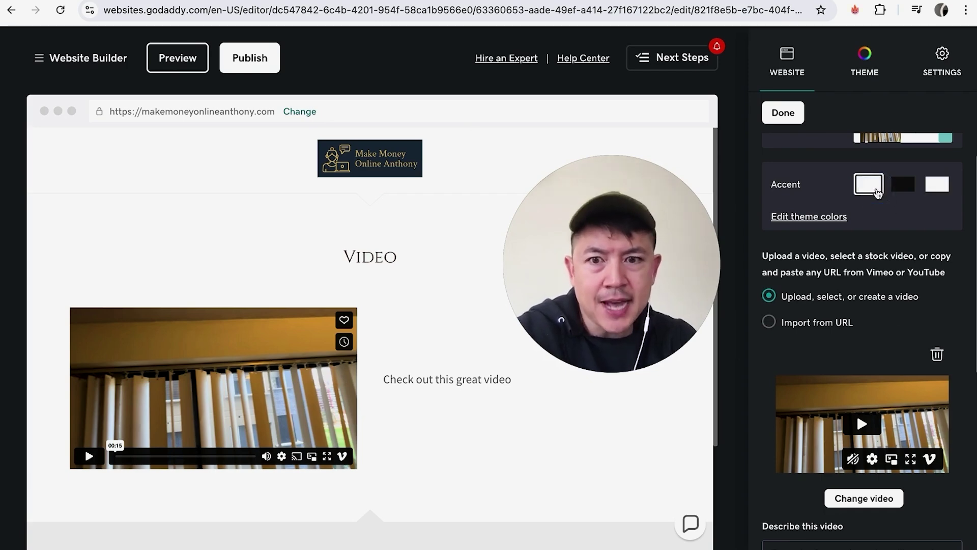
{"action": "left_click", "coordinate": [905, 191]}
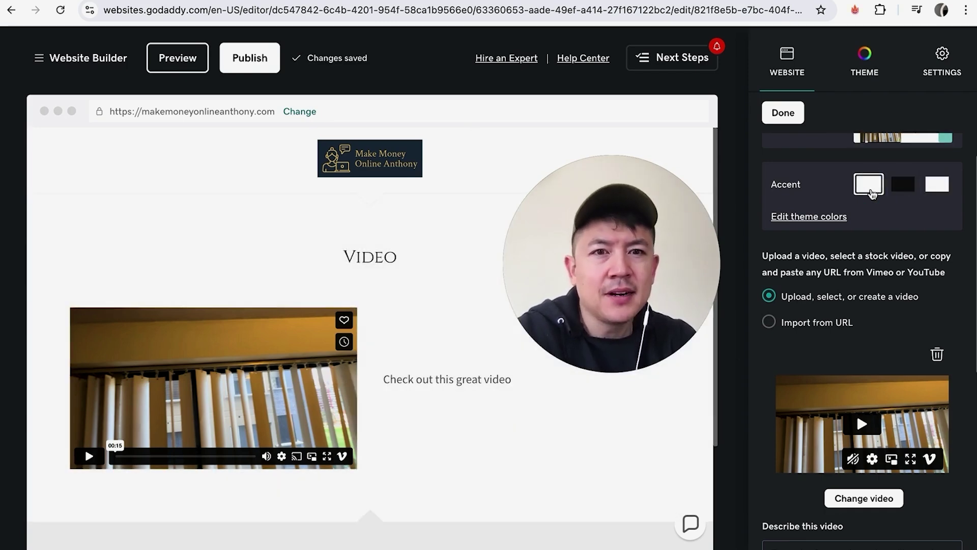
{"action": "left_click", "coordinate": [869, 186]}
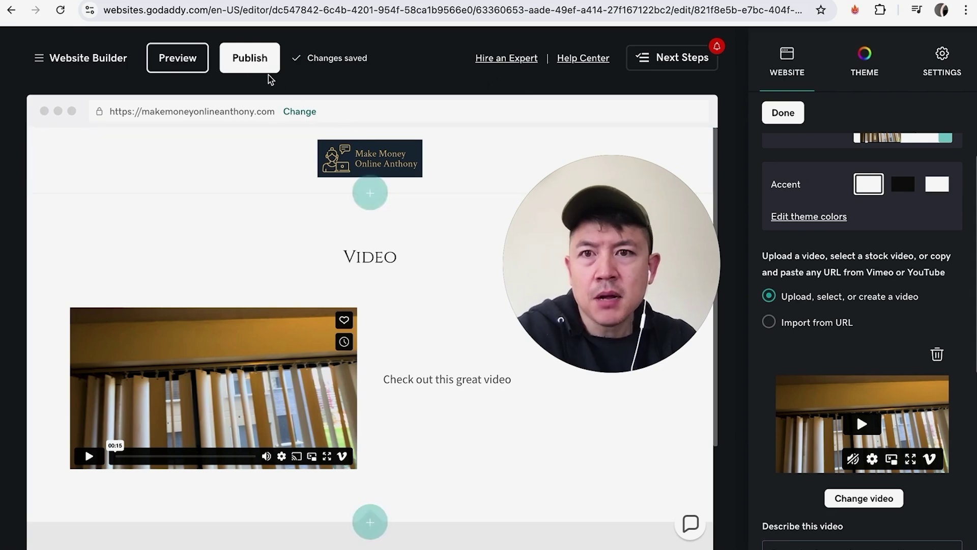